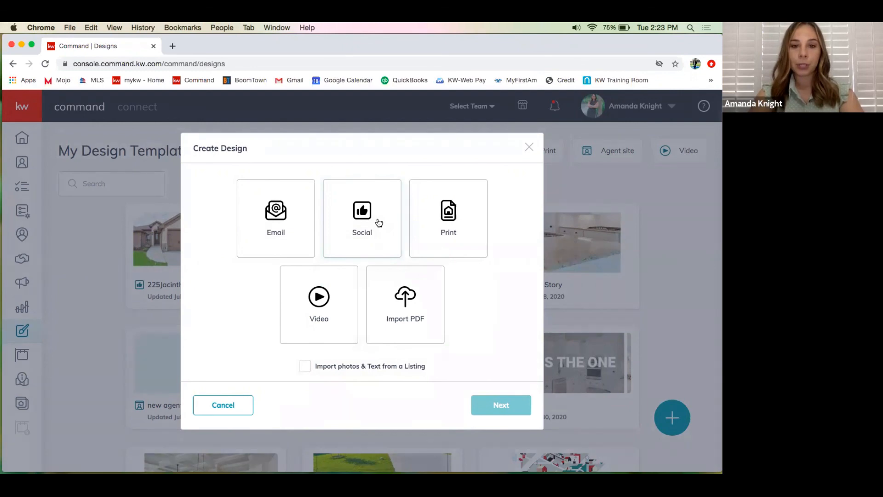
Step: Create a new Social design and show the Instagram templates in the Pivot: Shift Ahead category
{"action": "left_click", "coordinate": [488, 407]}
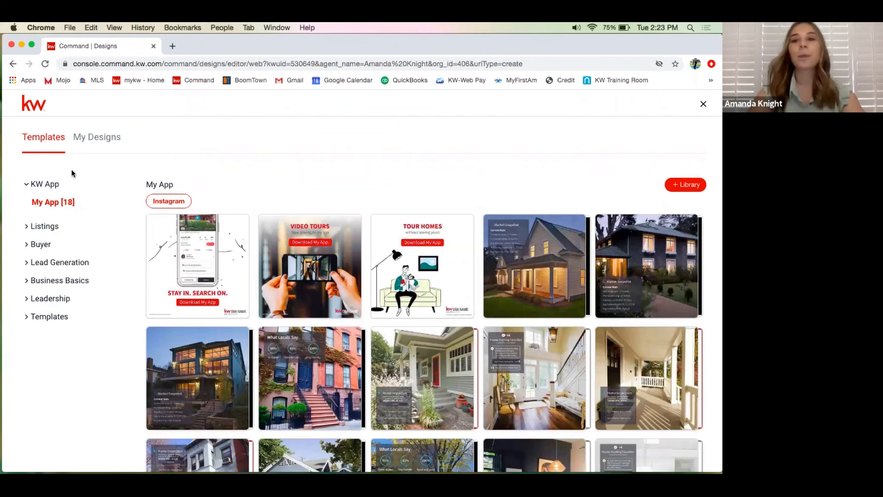
{"action": "left_click", "coordinate": [27, 318]}
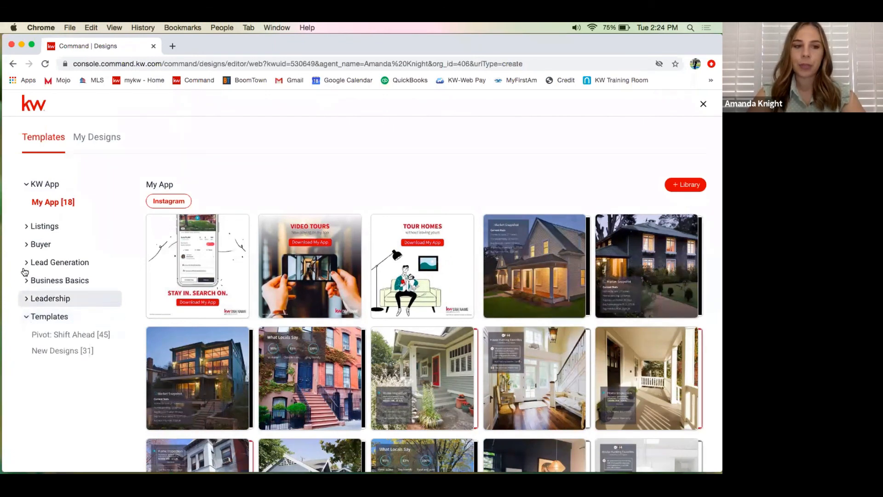
{"action": "left_click", "coordinate": [26, 228]}
{"action": "left_click", "coordinate": [25, 229]}
{"action": "left_click", "coordinate": [25, 244]}
{"action": "left_click", "coordinate": [25, 244]}
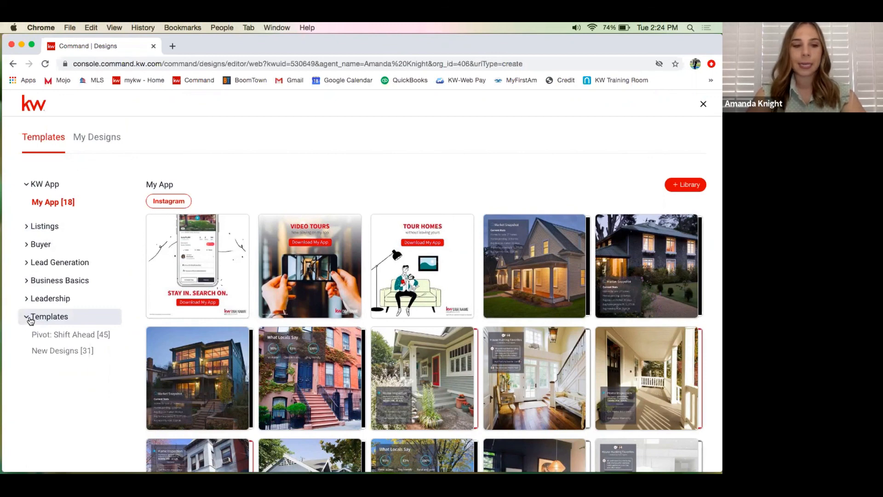
{"action": "left_click", "coordinate": [50, 336]}
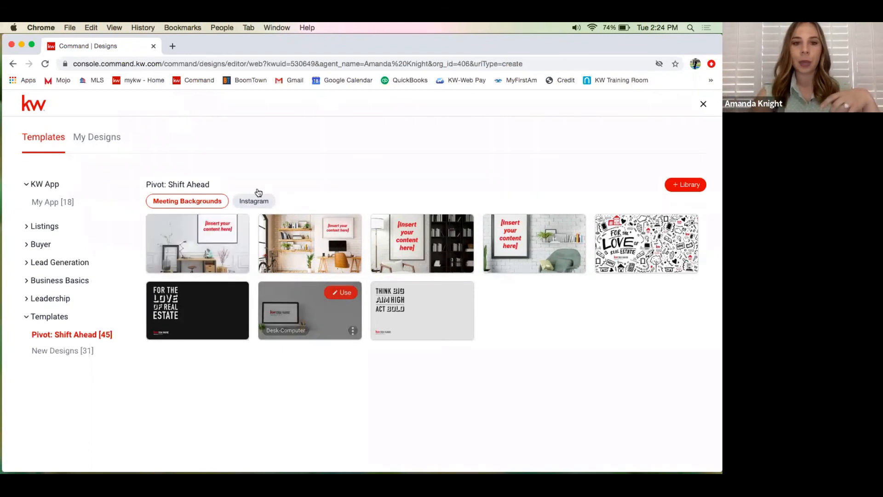
{"action": "left_click", "coordinate": [254, 203]}
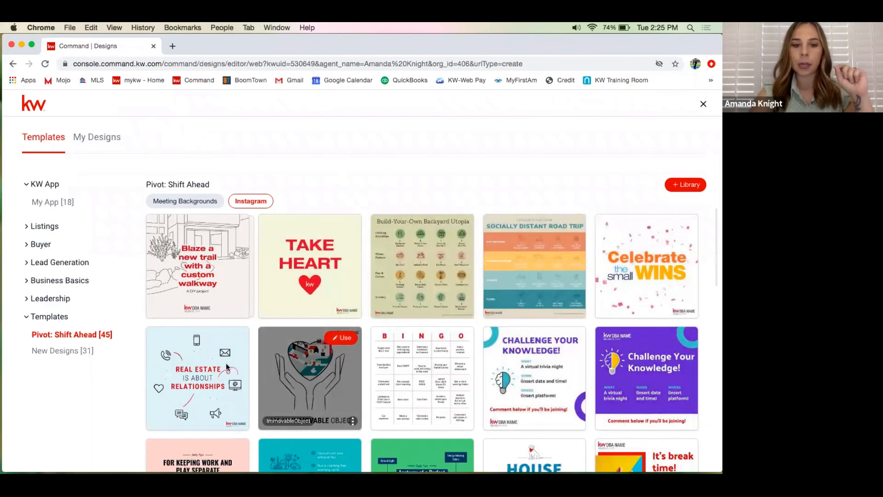
Step: Use the "Choose Your Quarantine House" template for the design
{"action": "scroll", "coordinate": [226, 363], "scroll_direction": "down", "scroll_amount": 5}
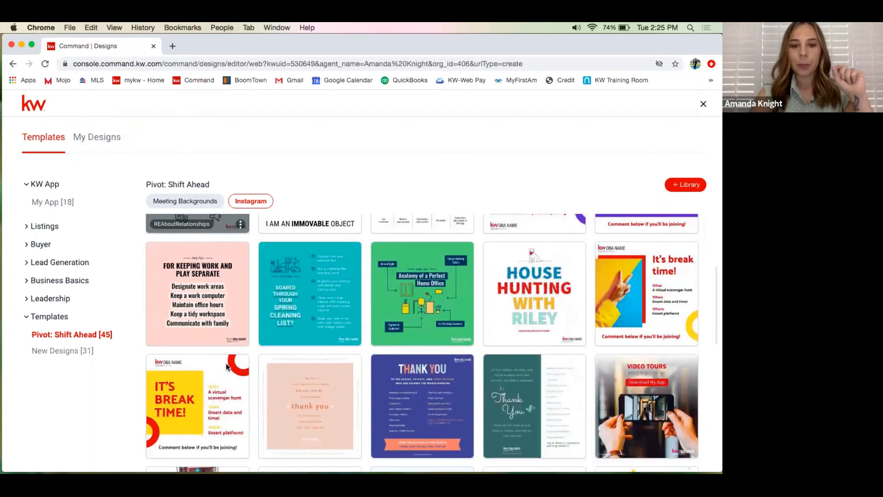
{"action": "scroll", "coordinate": [226, 362], "scroll_direction": "down", "scroll_amount": 5}
{"action": "mouse_move", "coordinate": [581, 325]}
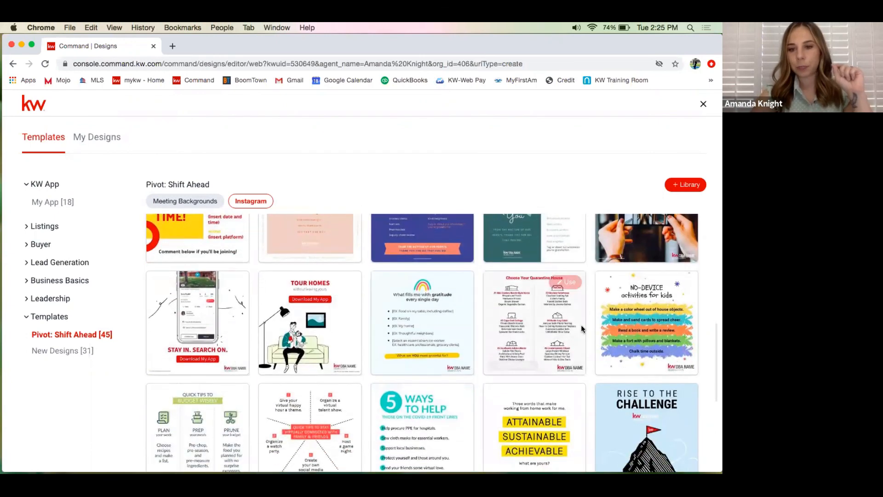
{"action": "left_click", "coordinate": [563, 283]}
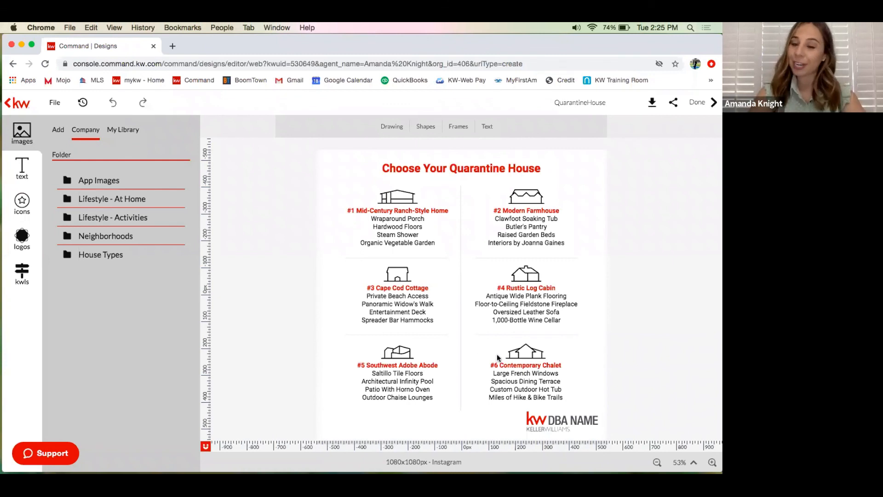
Step: Replace the KW DBA NAME logo with the red KW team logo from My Library and shrink it to about 192 px wide in the lower-right corner
{"action": "left_click", "coordinate": [558, 422]}
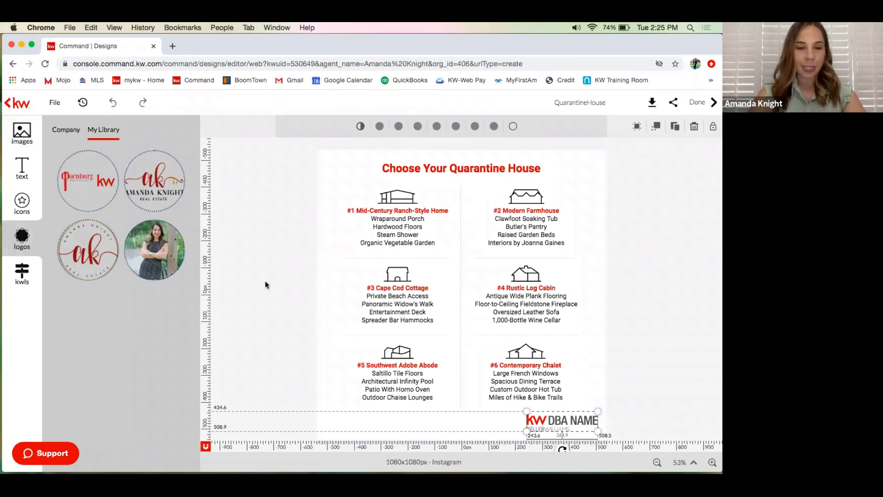
{"action": "mouse_move", "coordinate": [95, 251]}
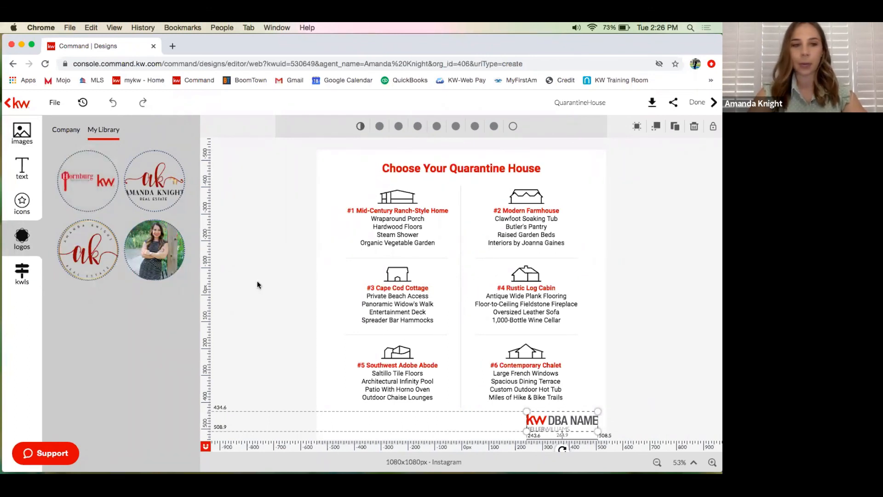
{"action": "mouse_move", "coordinate": [98, 169]}
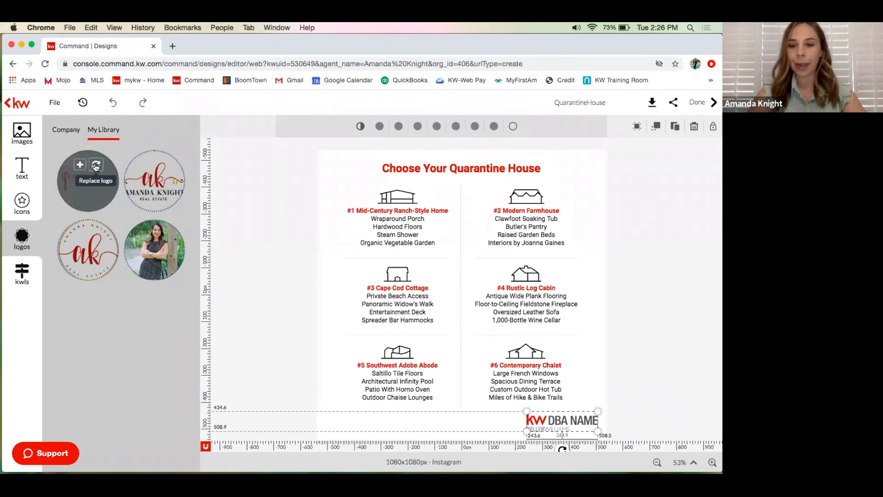
{"action": "left_click", "coordinate": [96, 167]}
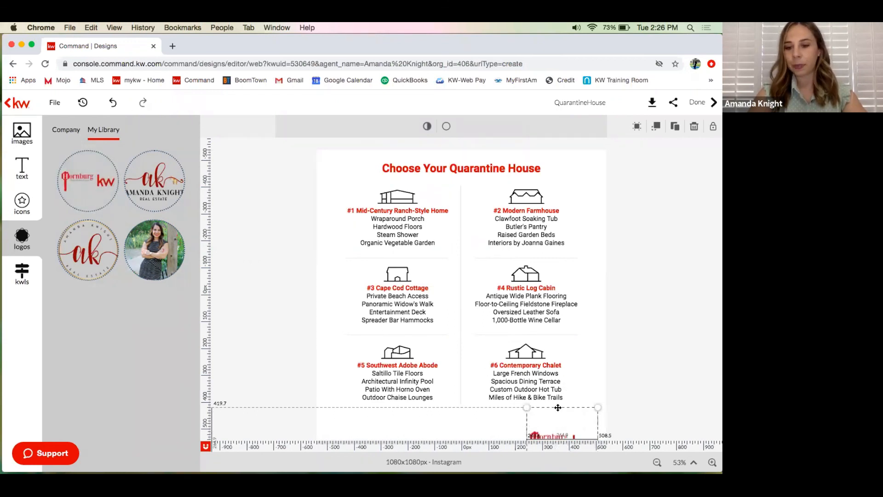
{"action": "left_click_drag", "start_coordinate": [534, 387], "coordinate": [552, 400]}
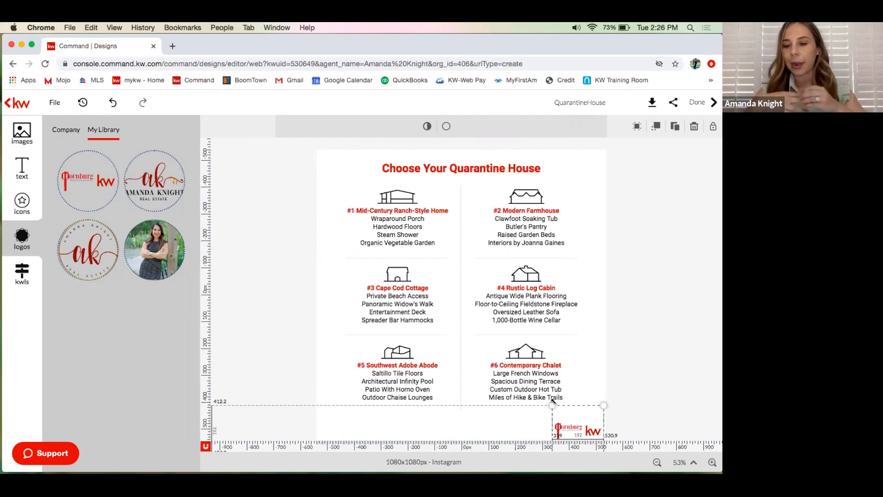
{"action": "left_click", "coordinate": [651, 386]}
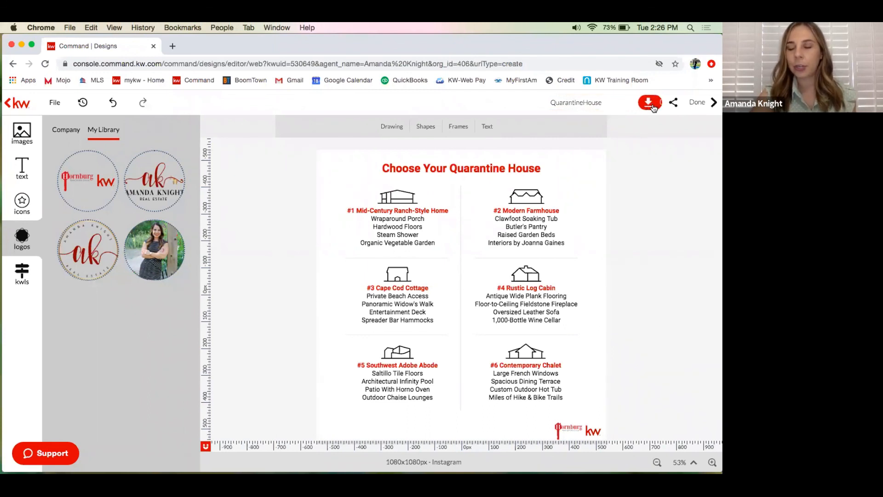
Step: Finish the QuarantineHouse design and save it on leaving the editor
{"action": "left_click", "coordinate": [700, 105]}
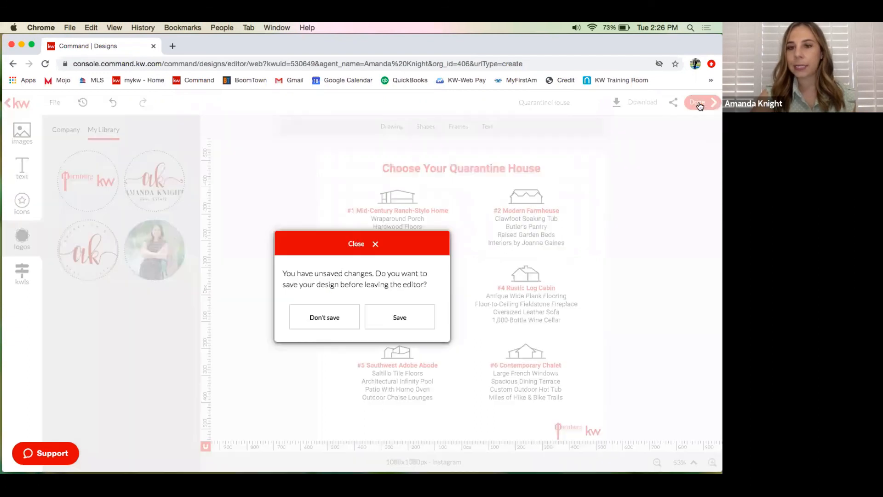
{"action": "left_click", "coordinate": [411, 320]}
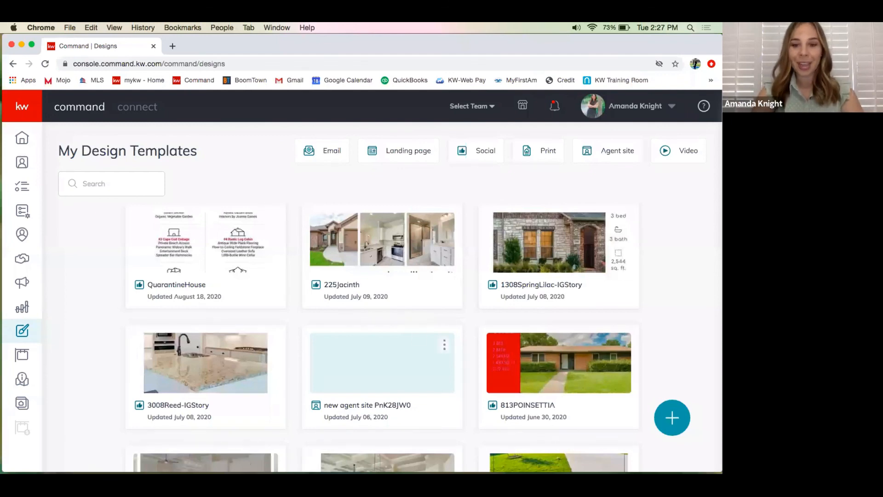
Step: Switch to the Preview presentation, read the Interest Rates instructions on page 10, and return to Chrome
{"action": "mouse_move", "coordinate": [464, 460]}
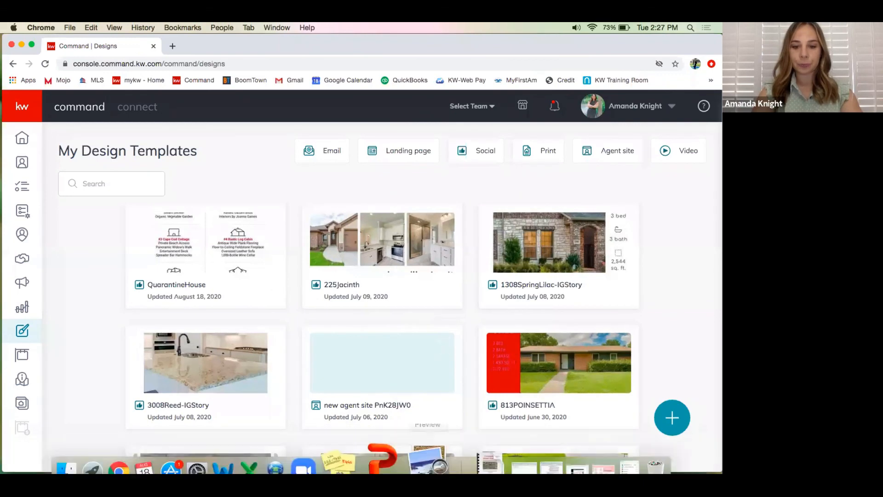
{"action": "left_click", "coordinate": [417, 418]}
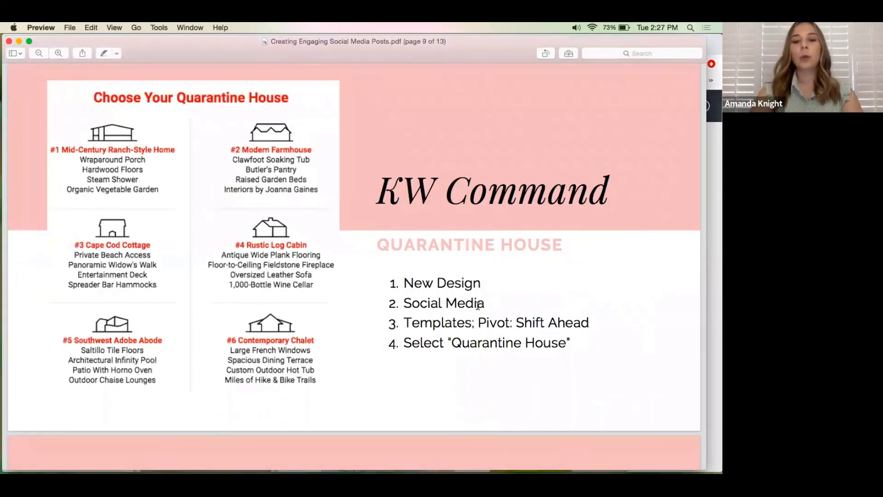
{"action": "left_click", "coordinate": [29, 43]}
{"action": "key", "text": "Down"}
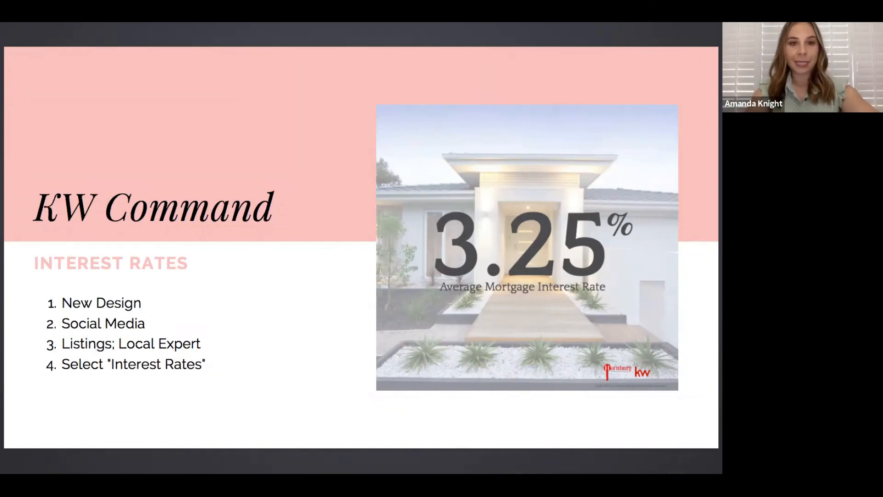
{"action": "key", "text": "Escape"}
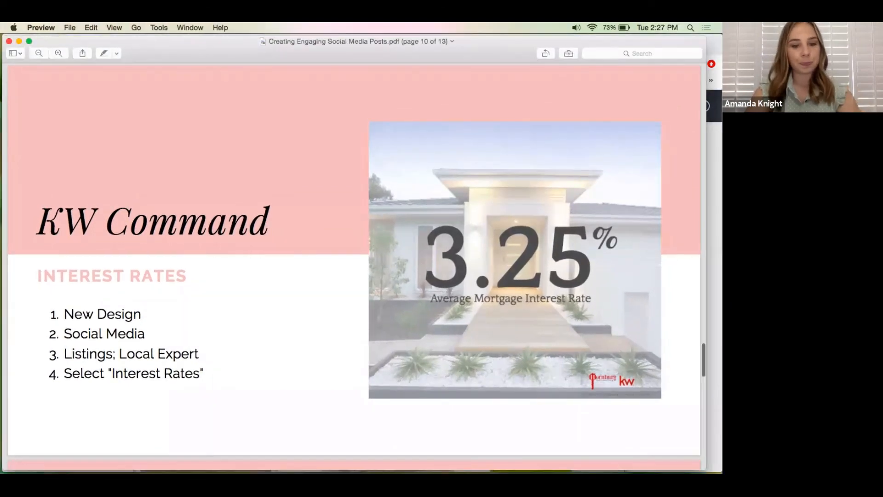
{"action": "left_click", "coordinate": [177, 439]}
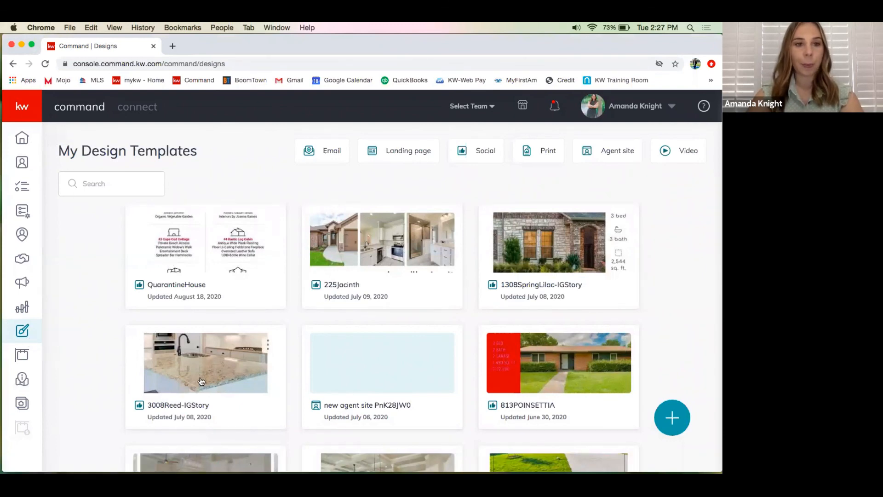
Step: Start another new Social design without importing listing photos or text
{"action": "left_click", "coordinate": [672, 418]}
{"action": "left_click", "coordinate": [340, 213]}
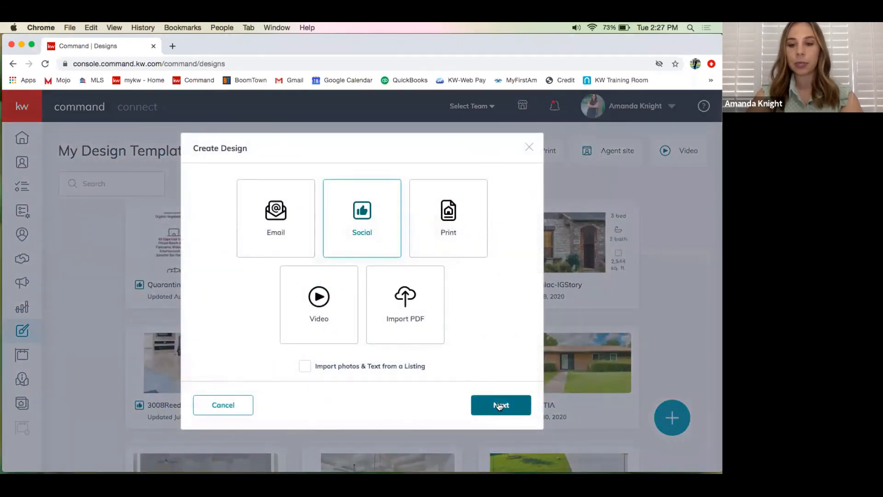
{"action": "left_click", "coordinate": [499, 406]}
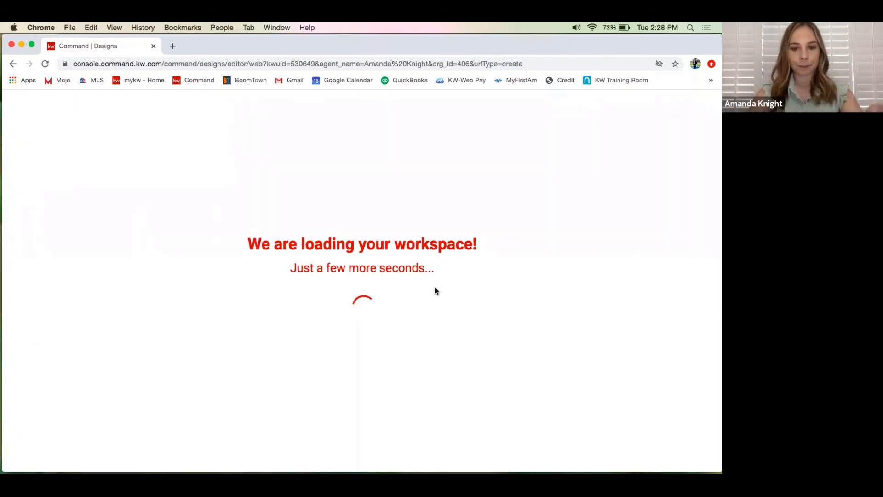
{"action": "mouse_move", "coordinate": [459, 453]}
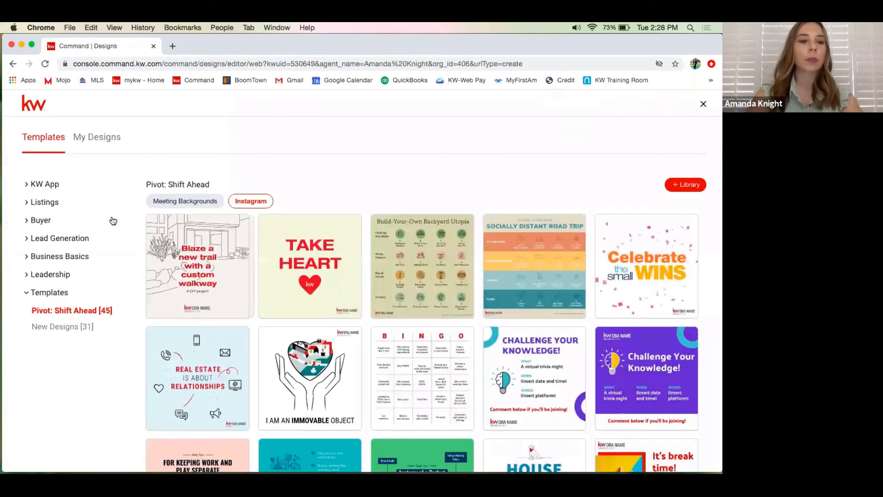
Step: Search the Pivot: Shift Ahead templates for the interest rate design, then check its category on the Preview slide and return to Chrome
{"action": "left_click", "coordinate": [27, 224]}
{"action": "left_click", "coordinate": [27, 224]}
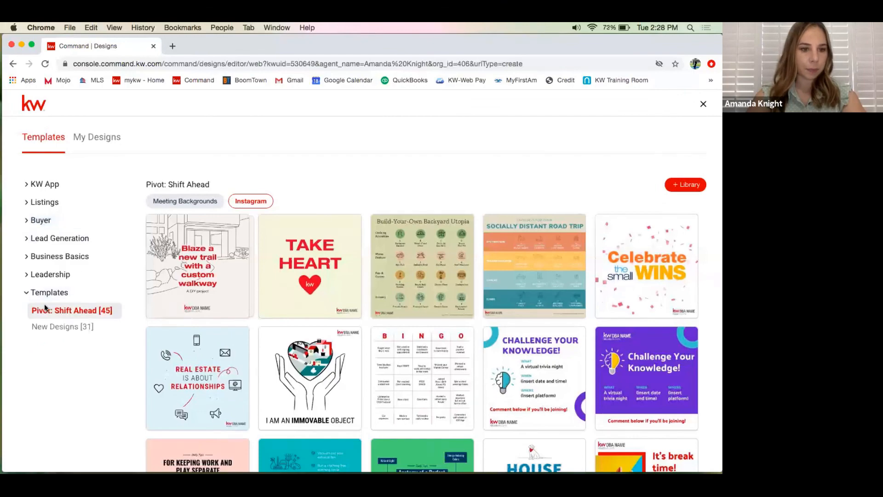
{"action": "scroll", "coordinate": [269, 307], "scroll_direction": "down", "scroll_amount": 10}
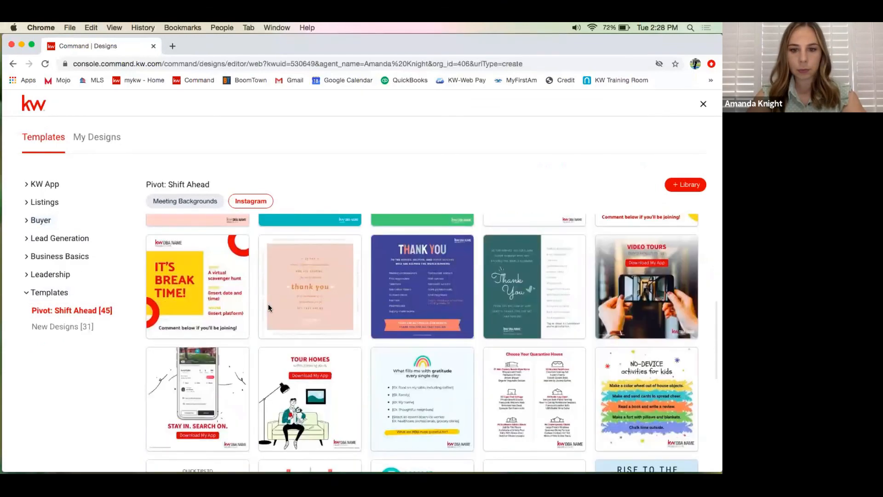
{"action": "scroll", "coordinate": [269, 307], "scroll_direction": "down", "scroll_amount": 5}
{"action": "scroll", "coordinate": [269, 307], "scroll_direction": "up", "scroll_amount": 3}
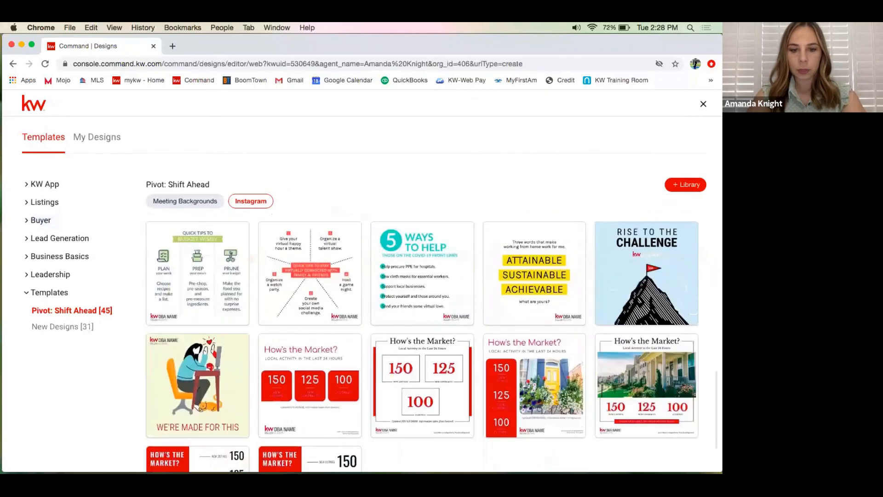
{"action": "left_click", "coordinate": [435, 436]}
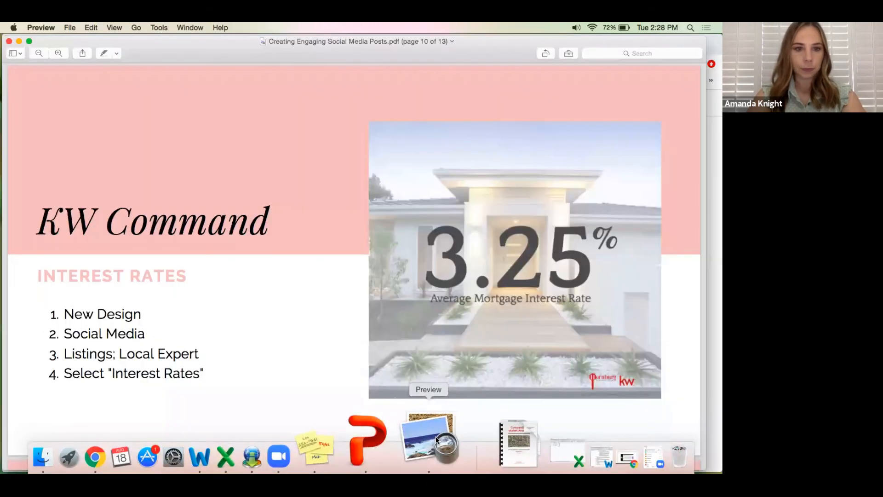
{"action": "left_click_drag", "start_coordinate": [201, 355], "coordinate": [64, 353]}
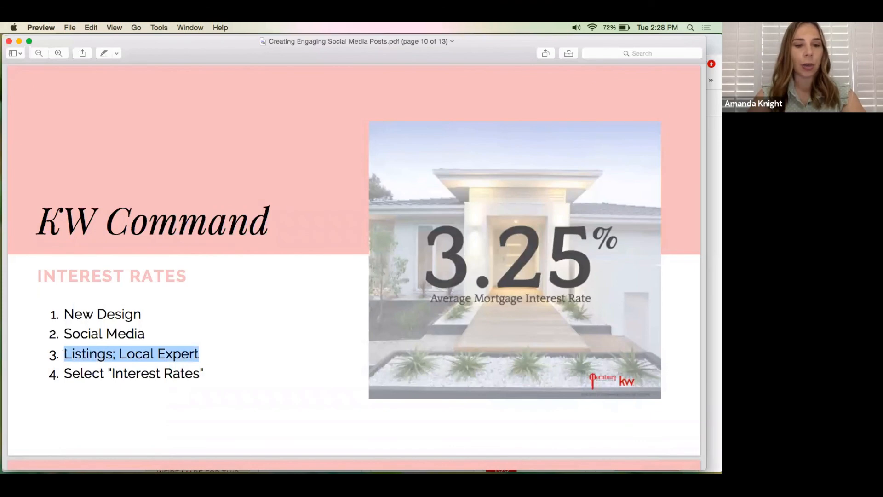
{"action": "left_click", "coordinate": [172, 443]}
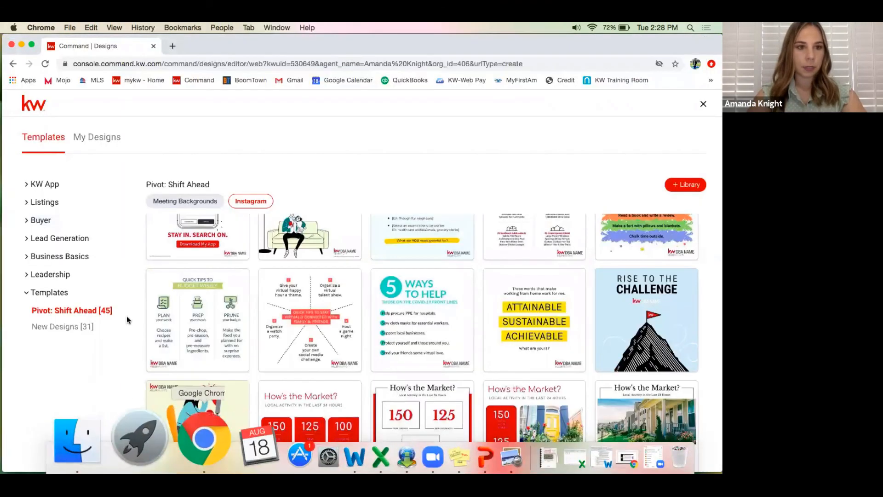
Step: Use the 03_LE_InterestRate_IG template from the Instagram designs under Listings, Local Expert
{"action": "left_click", "coordinate": [31, 206]}
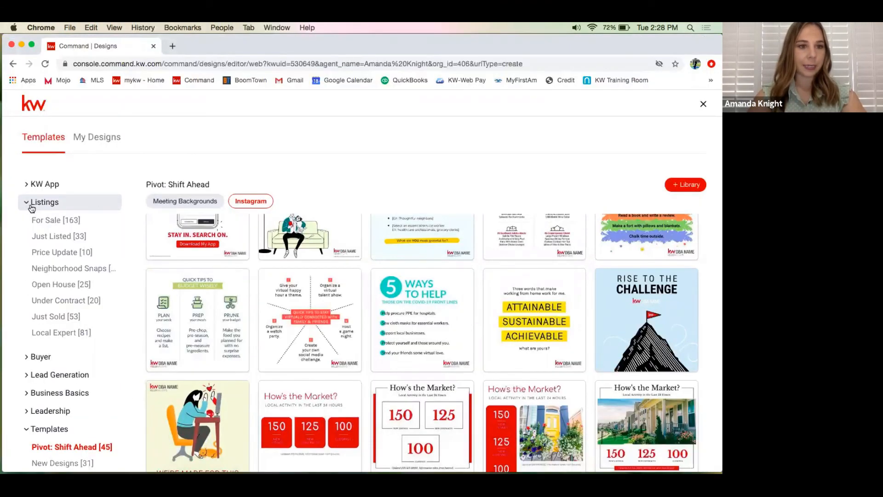
{"action": "left_click", "coordinate": [56, 335]}
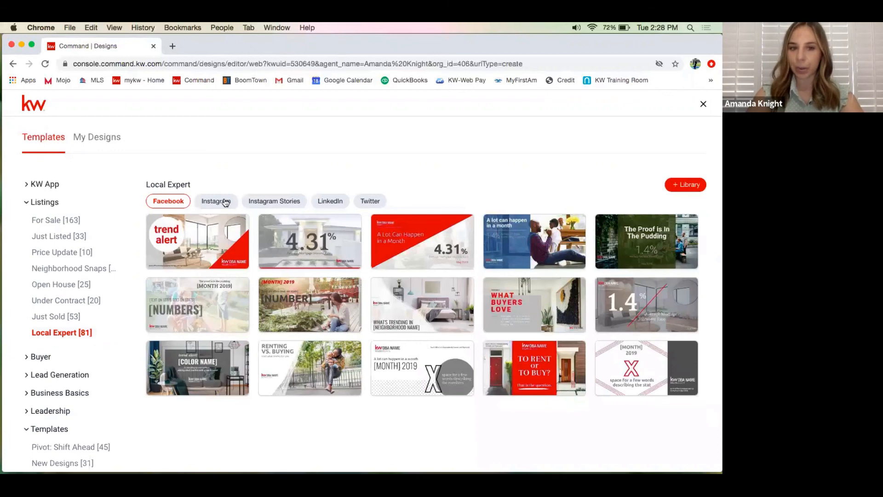
{"action": "left_click", "coordinate": [225, 203]}
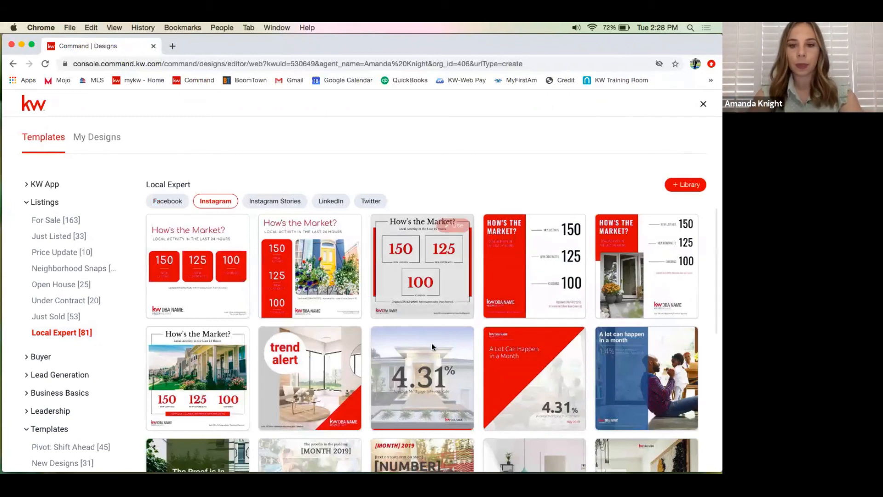
{"action": "mouse_move", "coordinate": [455, 340]}
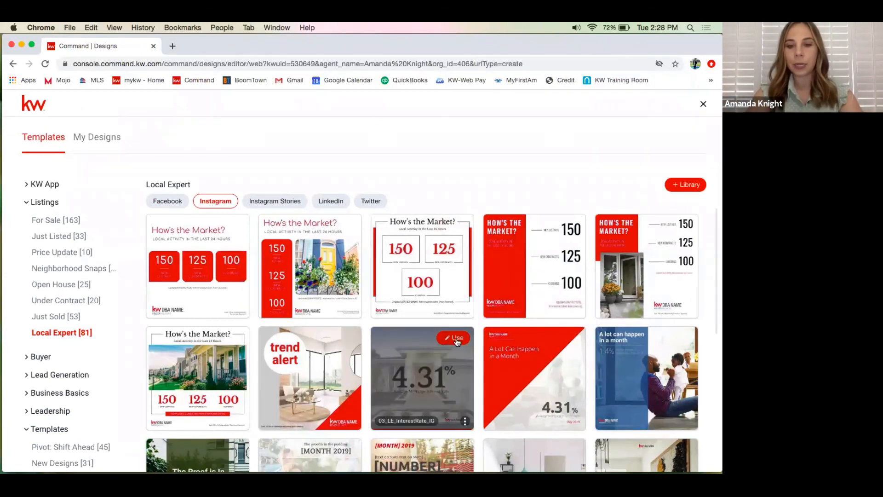
{"action": "left_click", "coordinate": [456, 339]}
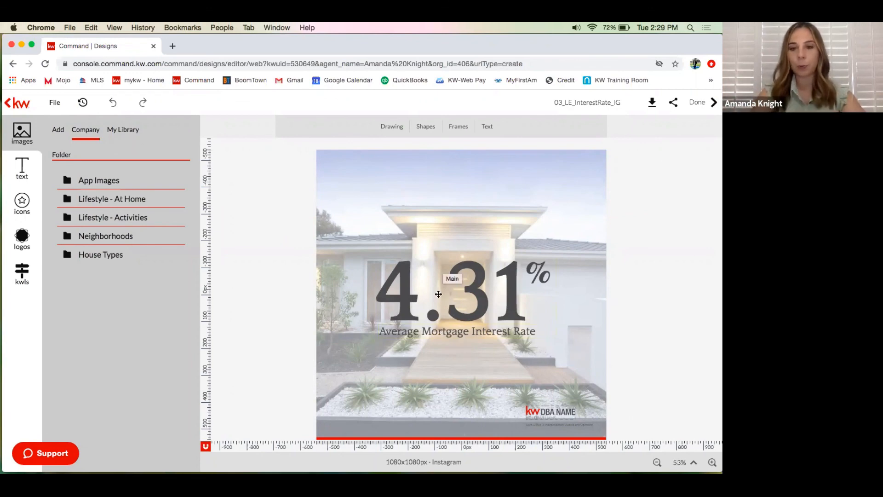
Step: Change the large mortgage interest rate figure digit by digit to 2.75
{"action": "left_click", "coordinate": [462, 291]}
{"action": "left_click_drag", "start_coordinate": [419, 282], "coordinate": [387, 285]}
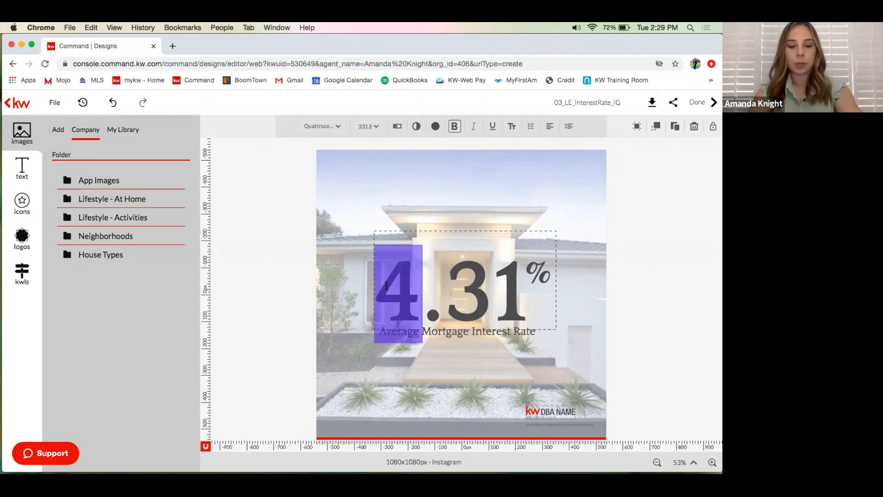
{"action": "type", "text": "2"}
{"action": "left_click_drag", "start_coordinate": [495, 287], "coordinate": [465, 290]}
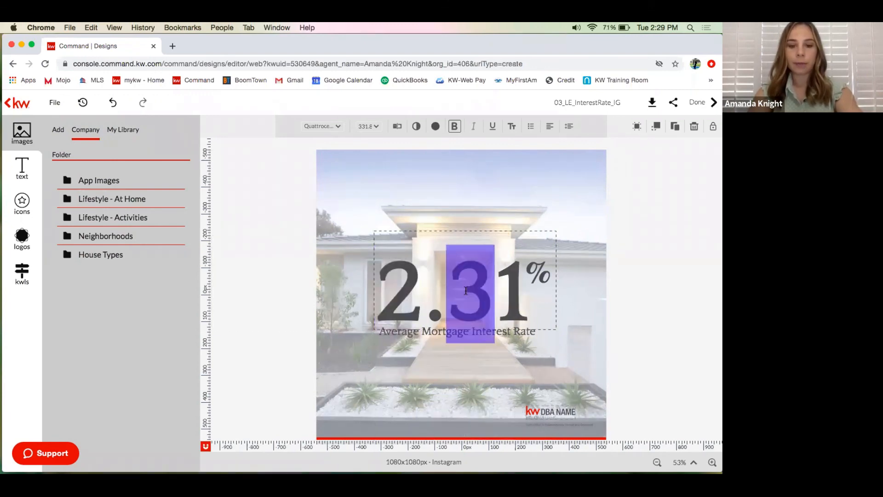
{"action": "type", "text": "7"}
{"action": "left_click_drag", "start_coordinate": [496, 292], "coordinate": [513, 291]}
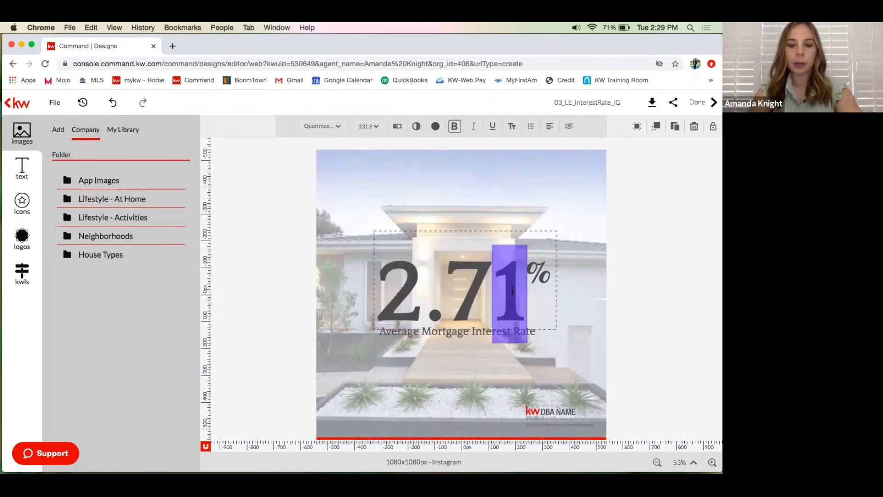
{"action": "type", "text": "5"}
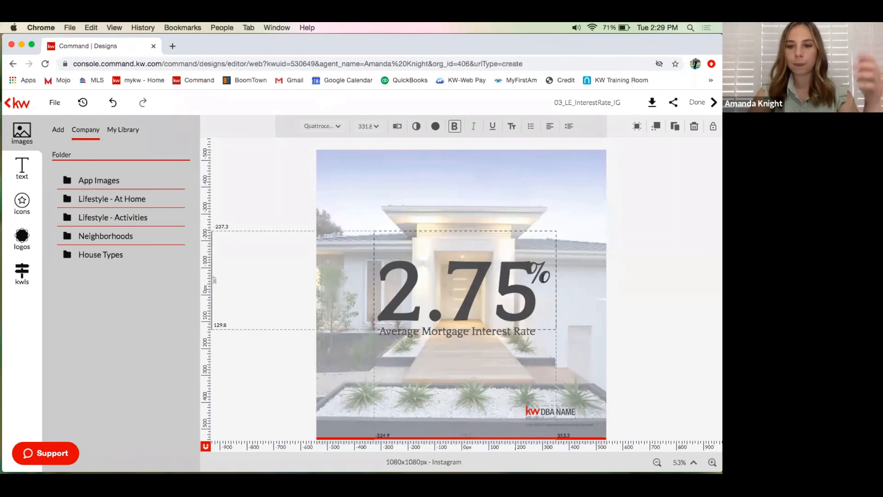
Step: Replace the entire interest rate figure with 3.25
{"action": "key", "text": "super+a"}
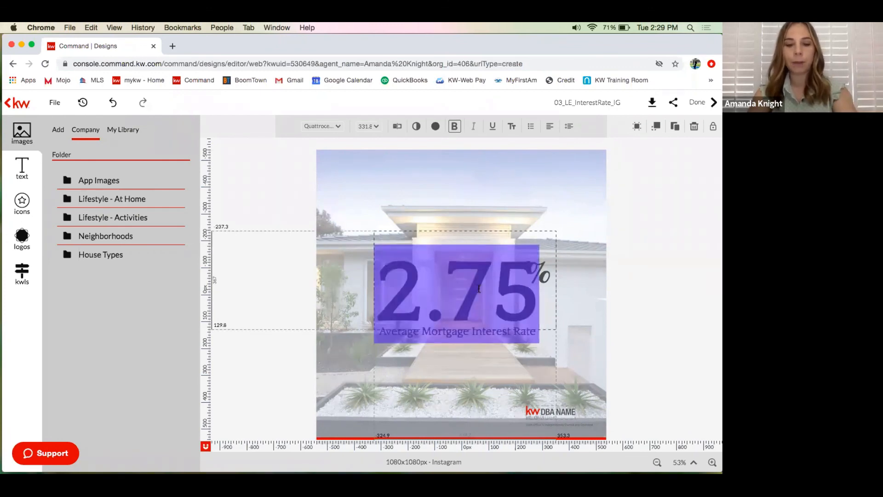
{"action": "type", "text": "3.25"}
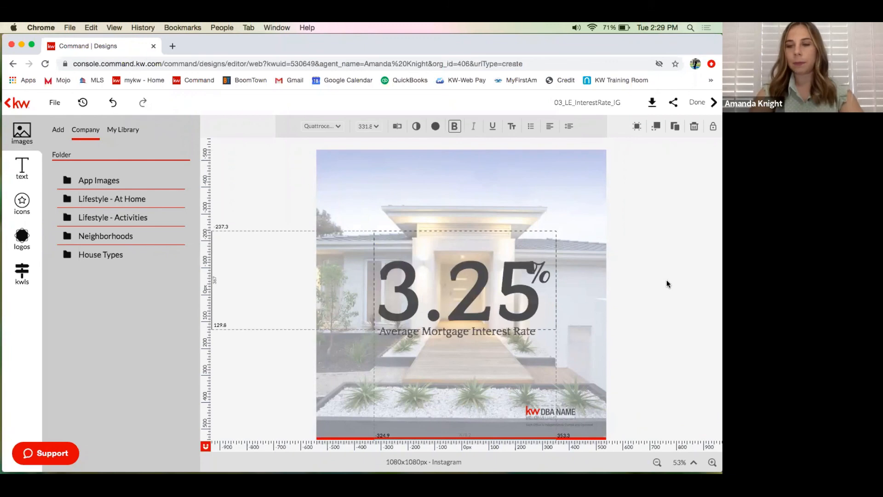
{"action": "key", "text": "Escape"}
Step: Reposition the rate number and percent sign so they no longer overlap and the number sits centred above the Average Mortgage Interest Rate caption
{"action": "left_click_drag", "start_coordinate": [504, 271], "coordinate": [483, 274]}
{"action": "left_click_drag", "start_coordinate": [545, 274], "coordinate": [555, 274]}
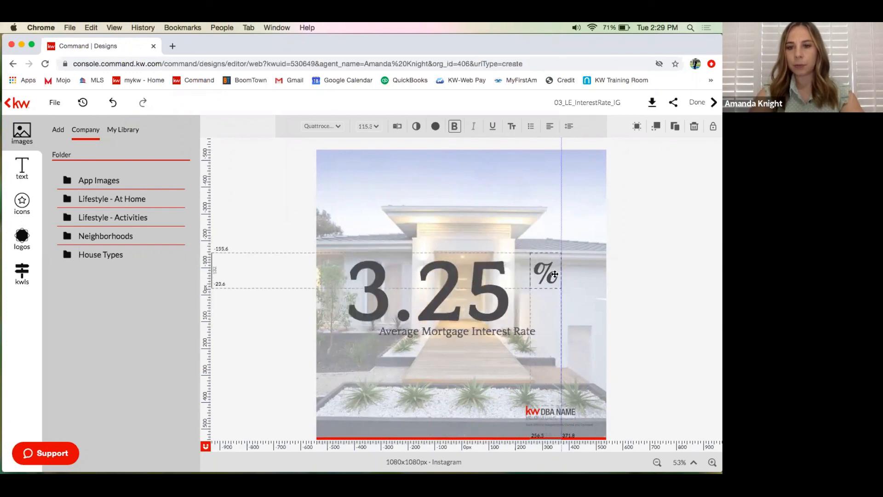
{"action": "left_click_drag", "start_coordinate": [487, 299], "coordinate": [516, 299]}
{"action": "left_click", "coordinate": [668, 348]}
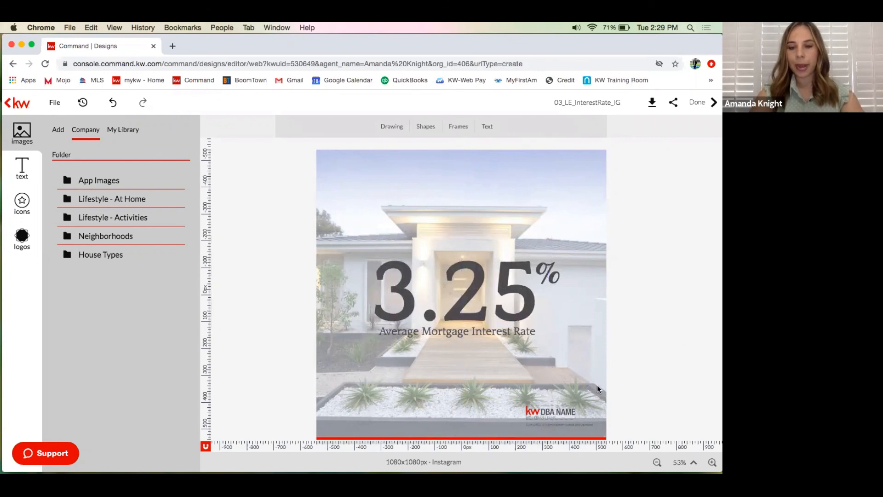
Step: Replace the KW DBA Name logo with the first kw logo from My Library and place it in the design's lower-right corner
{"action": "left_click", "coordinate": [548, 411]}
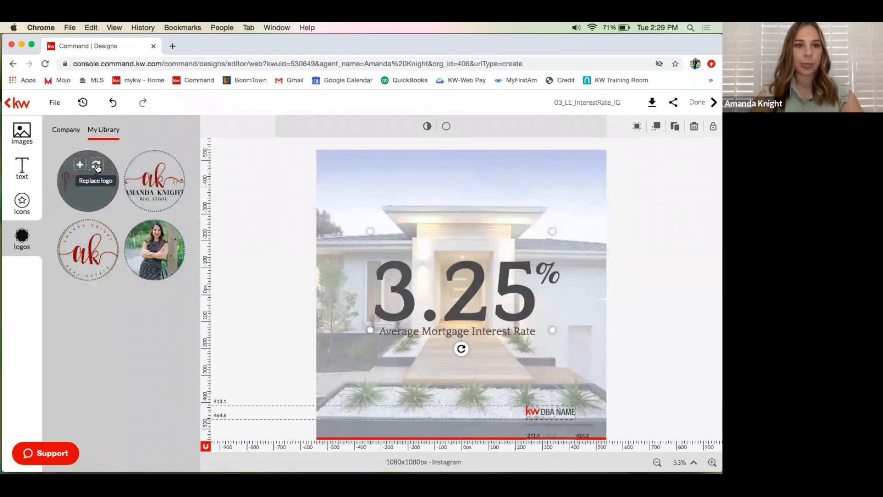
{"action": "left_click", "coordinate": [97, 167]}
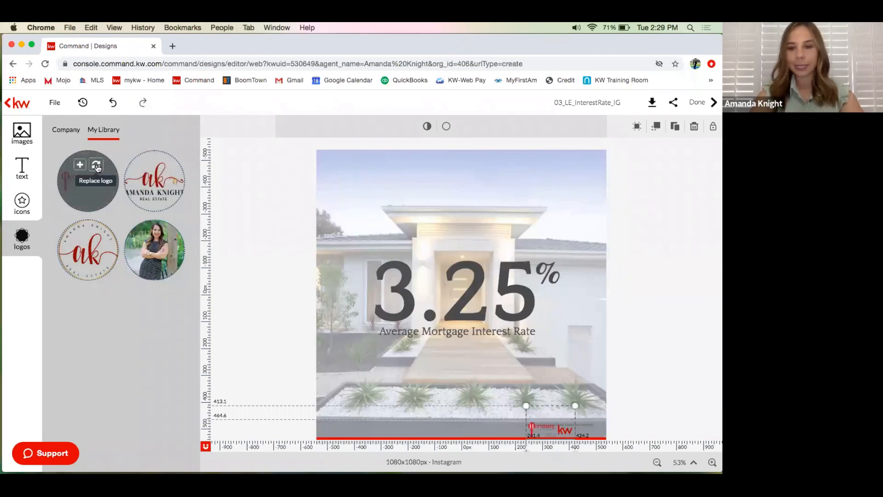
{"action": "mouse_move", "coordinate": [558, 402]}
{"action": "left_mouse_down"}
{"action": "mouse_move", "coordinate": [543, 394]}
{"action": "mouse_move", "coordinate": [568, 414]}
{"action": "left_mouse_up"}
{"action": "left_click", "coordinate": [617, 403]}
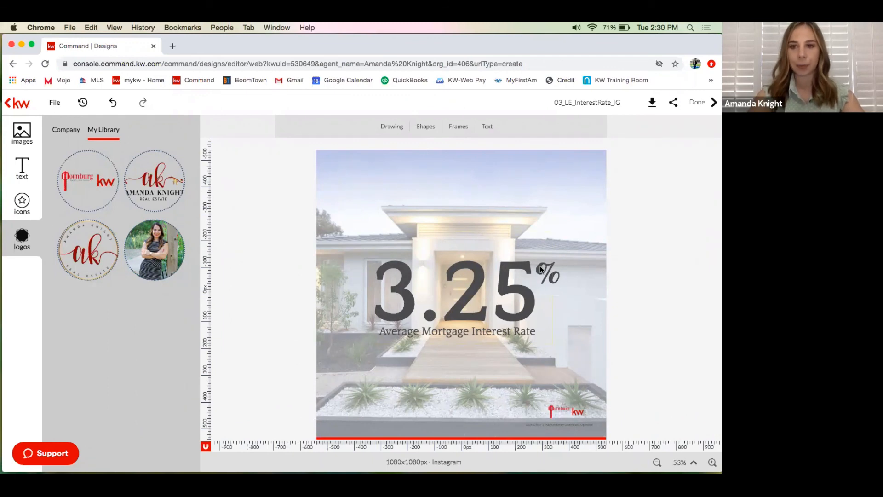
Step: Rename the design InterestRate-IGPost, then finish editing and save the changes
{"action": "left_click", "coordinate": [606, 103]}
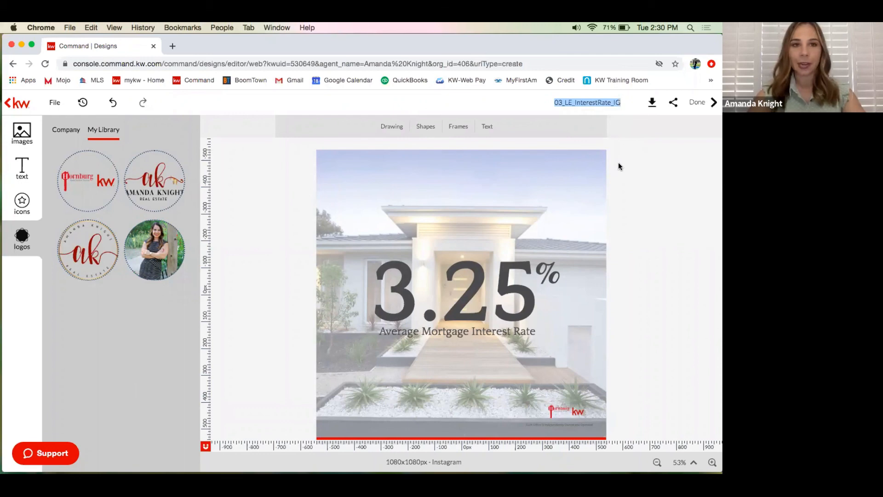
{"action": "key", "text": "BackSpace"}
{"action": "type", "text": "InterestRate-IGPost"}
{"action": "key", "text": "Return"}
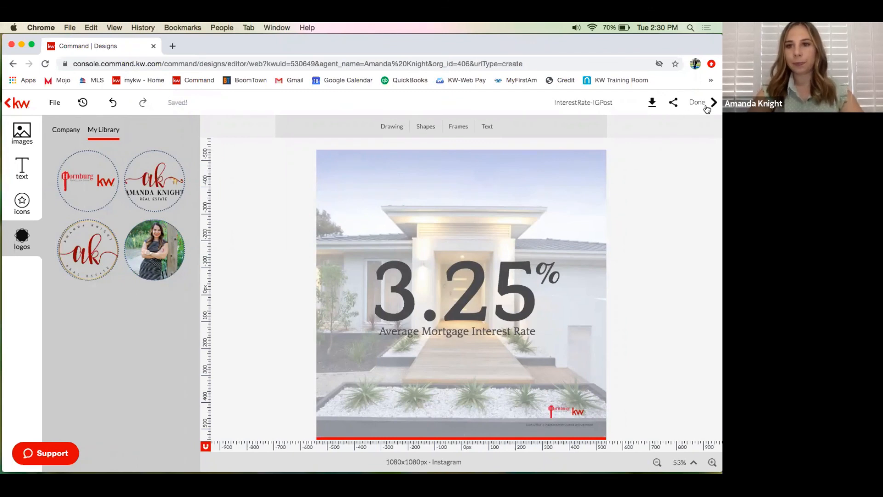
{"action": "left_click", "coordinate": [704, 104]}
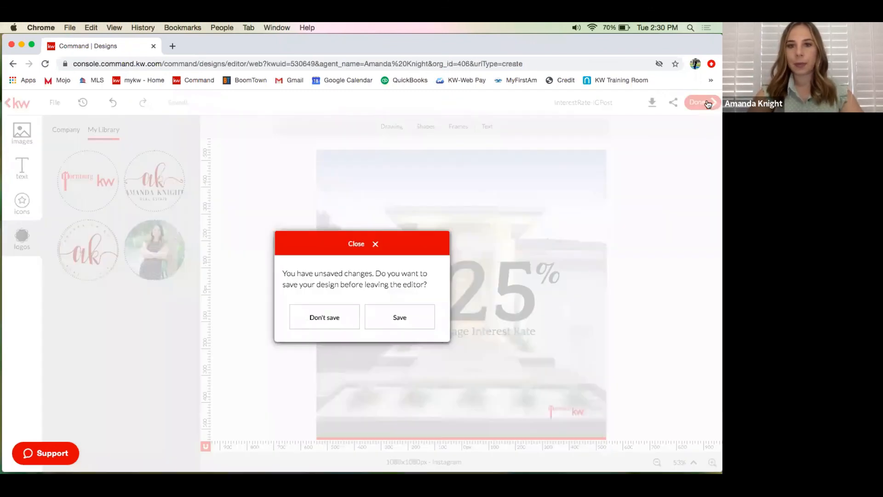
{"action": "left_click", "coordinate": [412, 319]}
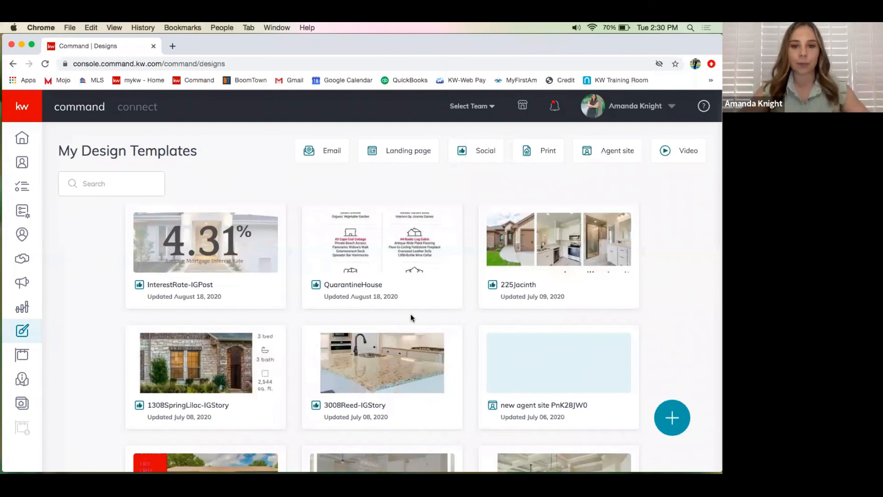
Step: Switch to the Preview presentation, read the Gratitude List instructions on page 11, and return to Chrome
{"action": "mouse_move", "coordinate": [410, 449]}
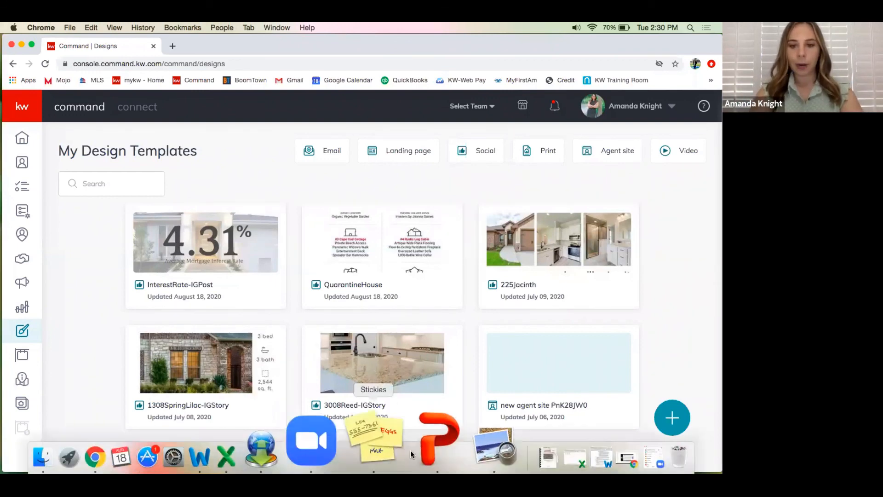
{"action": "left_click", "coordinate": [431, 440]}
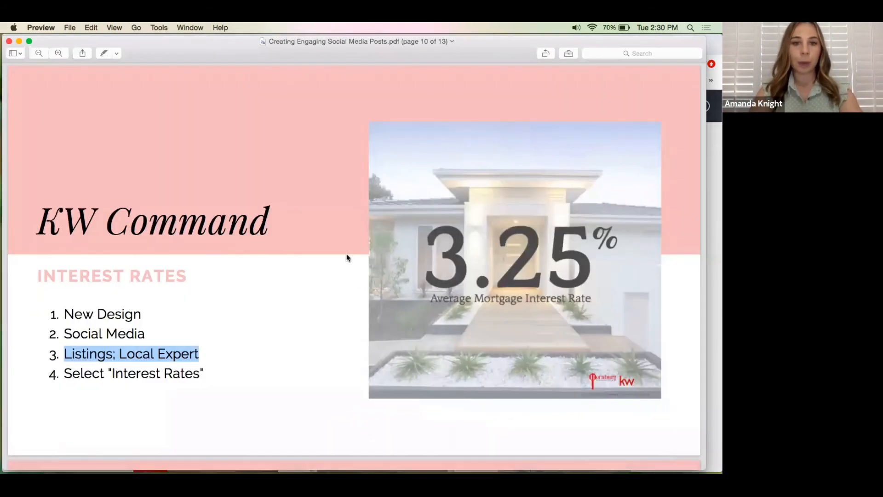
{"action": "left_click", "coordinate": [30, 43]}
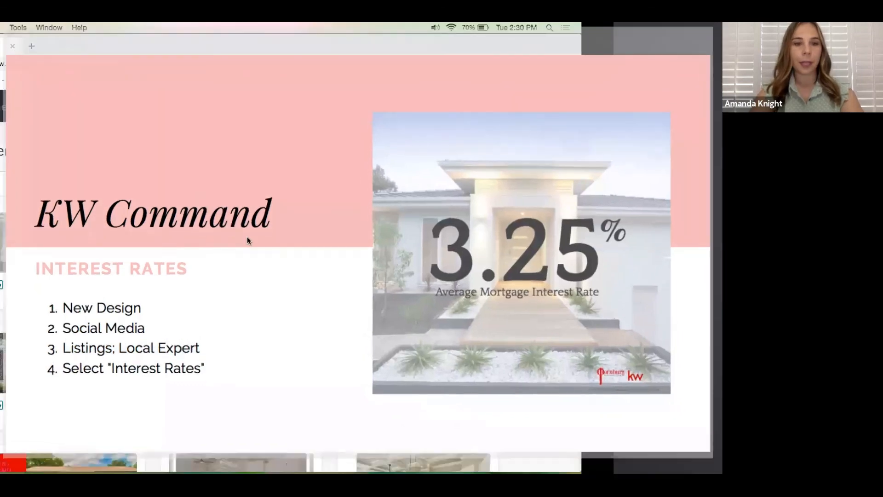
{"action": "key", "text": "Down"}
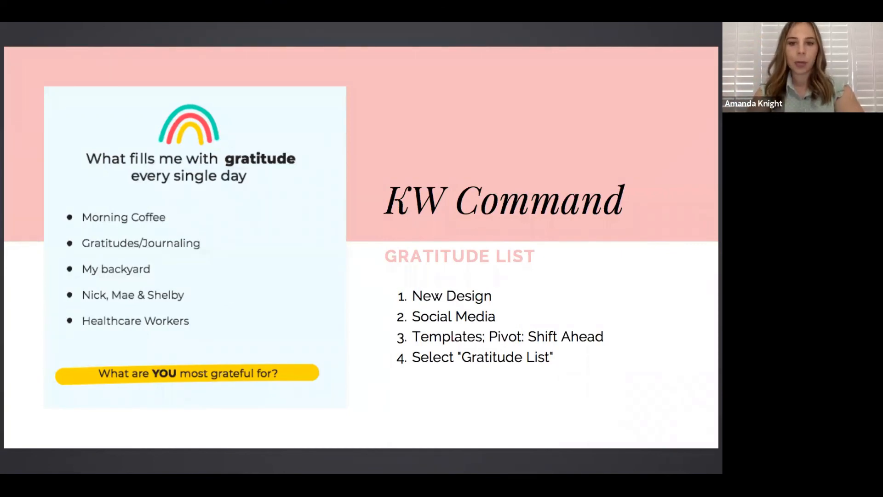
{"action": "key", "text": "Escape"}
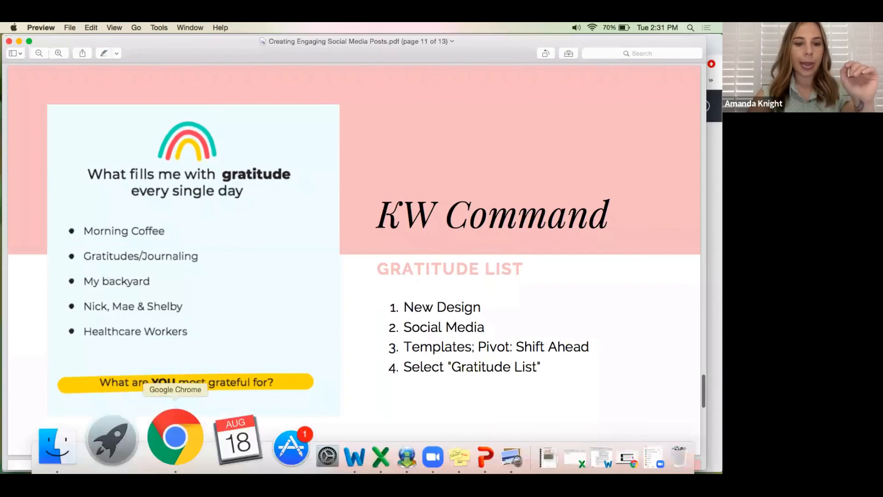
{"action": "left_click", "coordinate": [177, 456]}
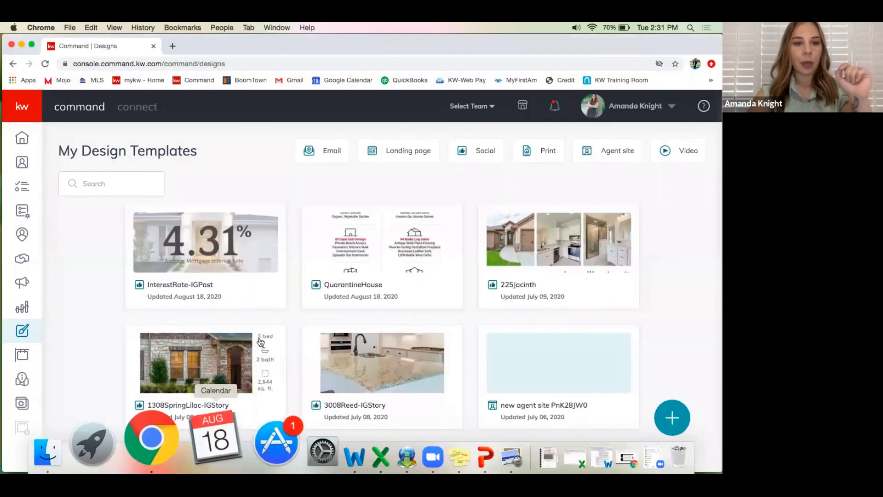
Step: Start a new Social design for the gratitude post without importing listing photos or text
{"action": "left_click", "coordinate": [669, 424]}
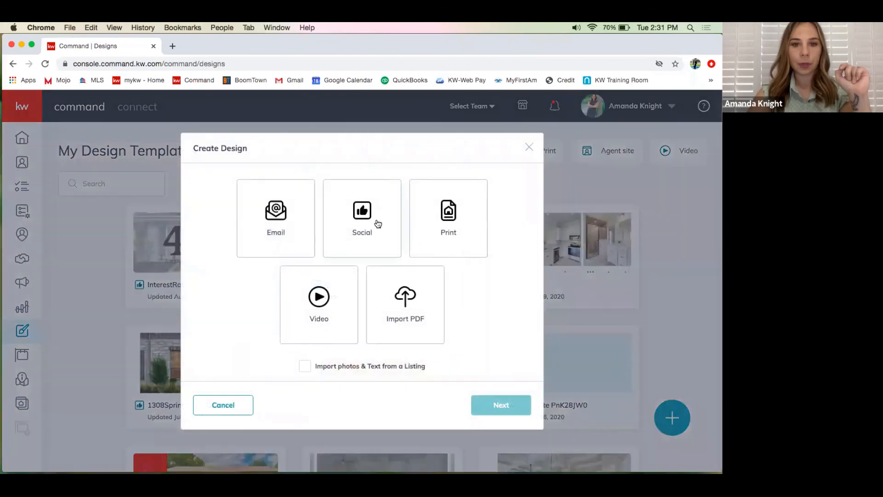
{"action": "left_click", "coordinate": [378, 224]}
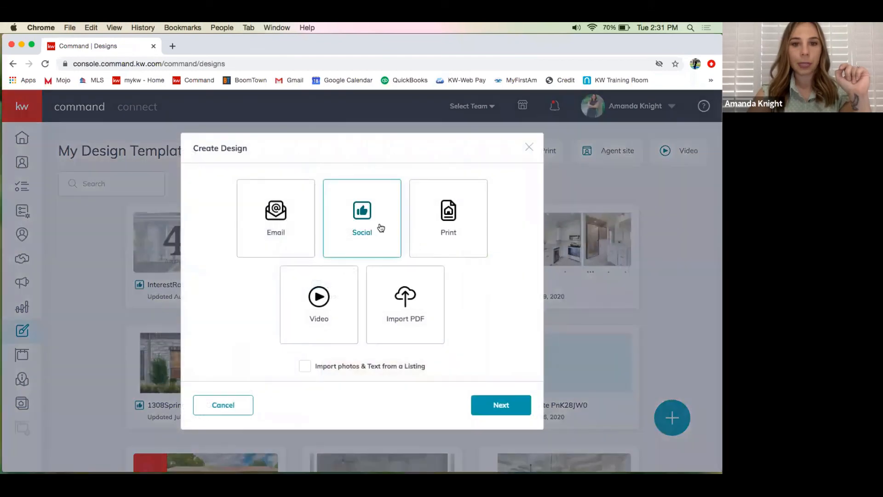
{"action": "left_click", "coordinate": [503, 406]}
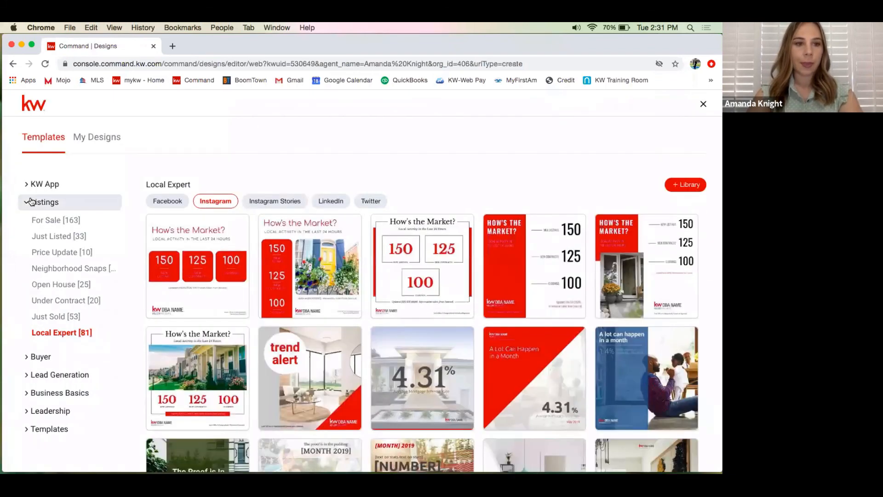
Step: Browse the Instagram designs under Templates, Pivot: Shift Ahead for the gratitude list template
{"action": "left_click", "coordinate": [28, 203]}
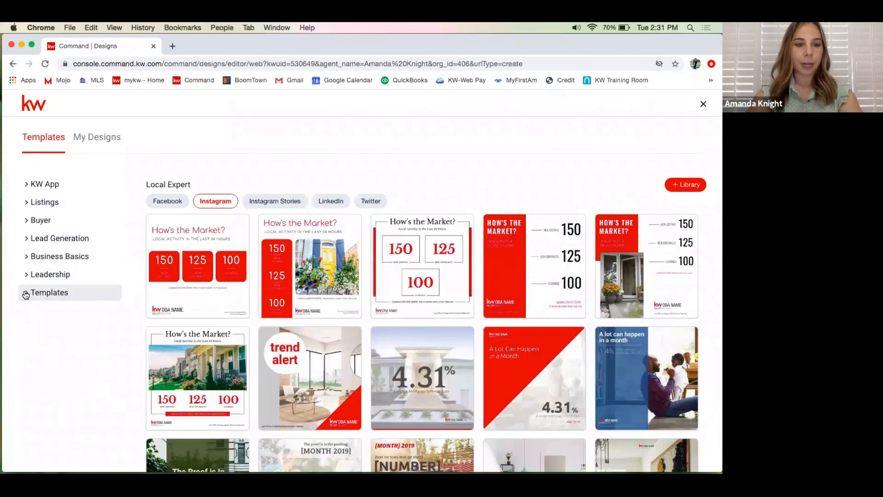
{"action": "left_click", "coordinate": [28, 292]}
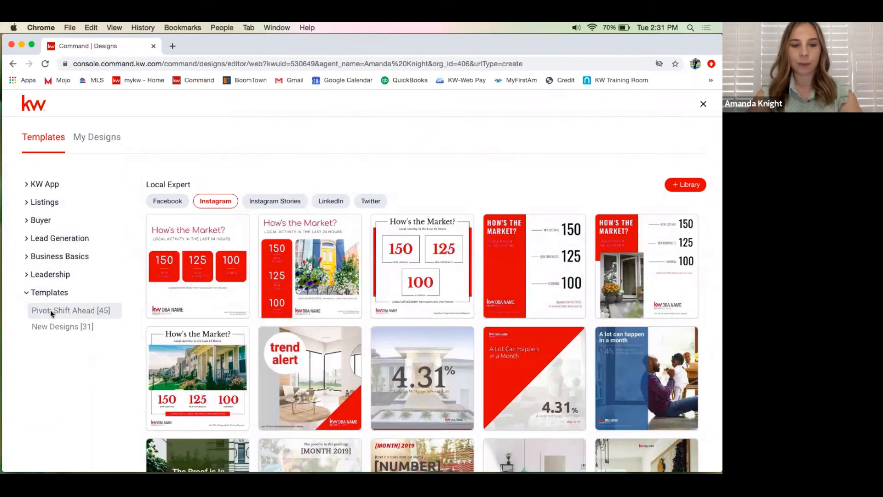
{"action": "left_click", "coordinate": [50, 310]}
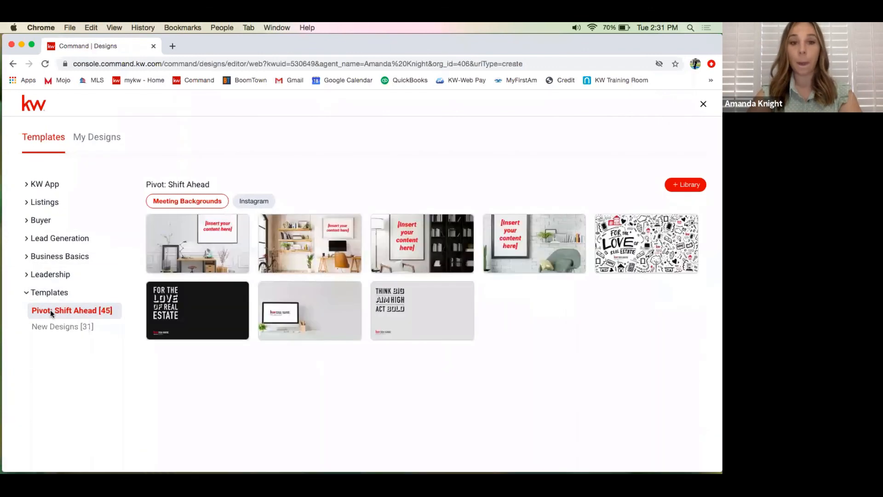
{"action": "left_click", "coordinate": [252, 202]}
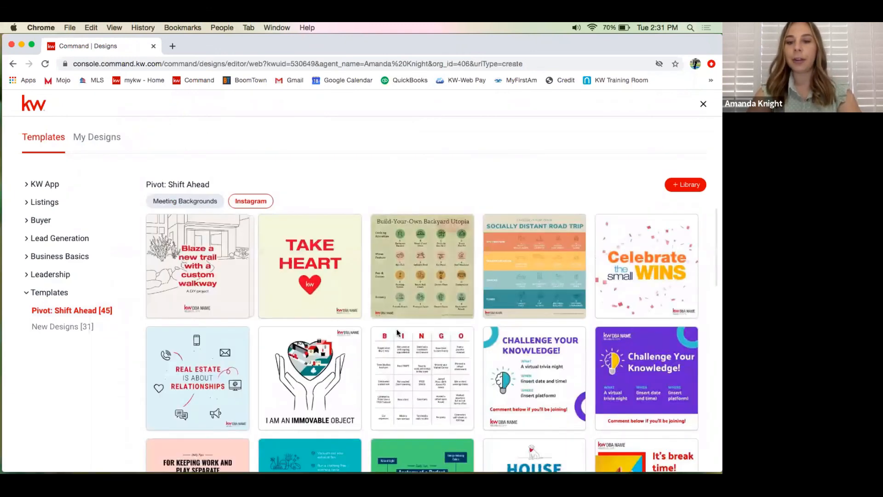
{"action": "mouse_move", "coordinate": [424, 372]}
{"action": "mouse_move", "coordinate": [551, 399]}
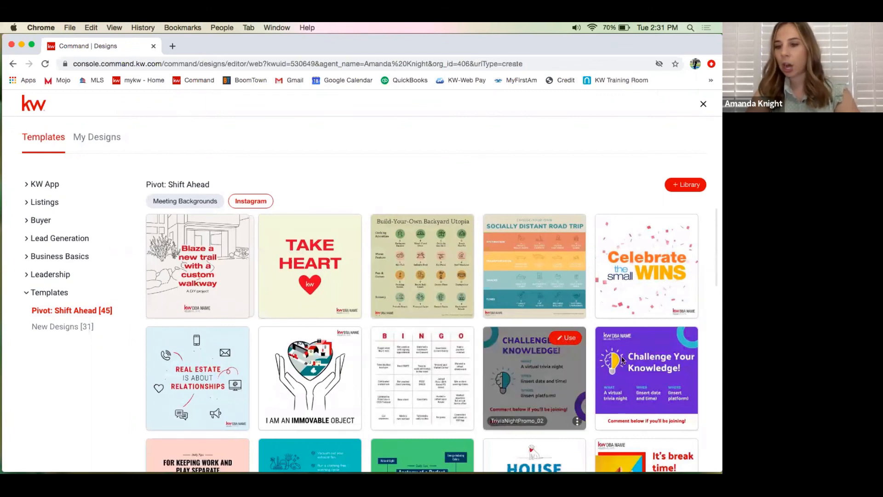
{"action": "scroll", "coordinate": [557, 374], "scroll_direction": "down", "scroll_amount": 5}
{"action": "scroll", "coordinate": [557, 375], "scroll_direction": "down", "scroll_amount": 5}
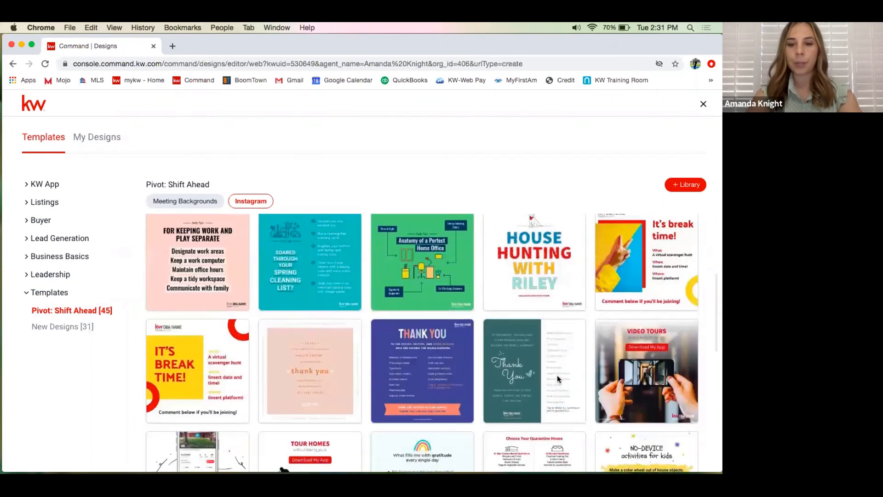
{"action": "scroll", "coordinate": [556, 374], "scroll_direction": "up", "scroll_amount": 2}
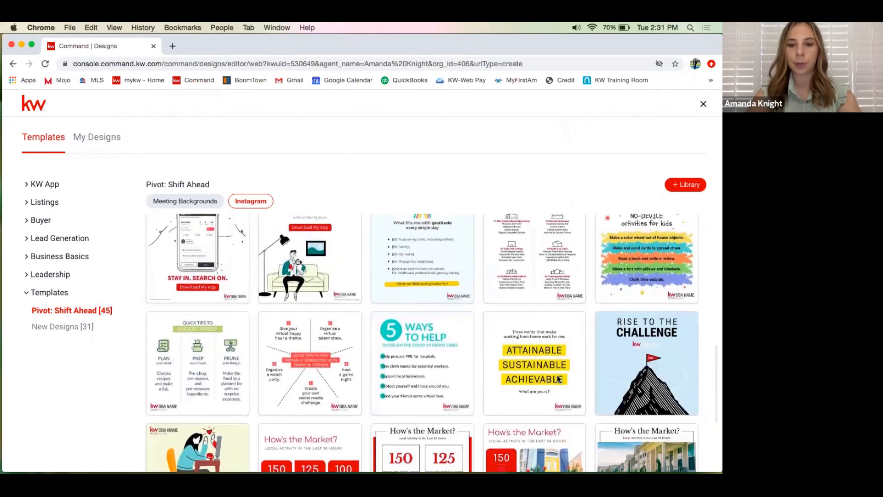